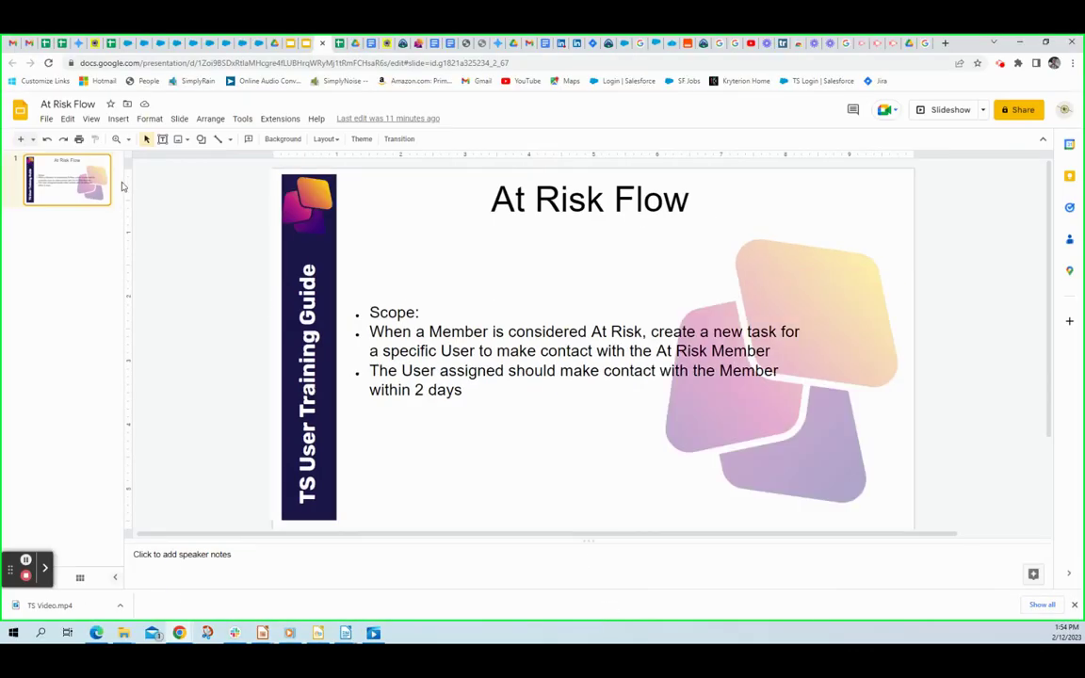
Review the At Risk New flow's start configuration, including its object, trigger, entry conditions and optimization setting, and leave it without changes
click(125, 45)
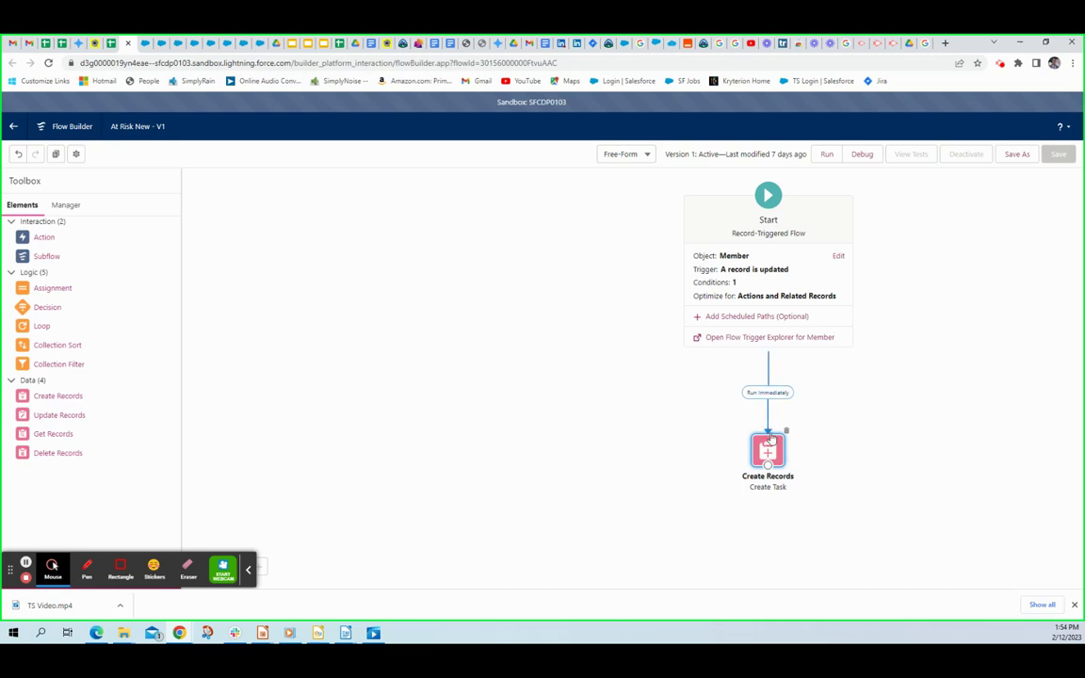
double_click(751, 274)
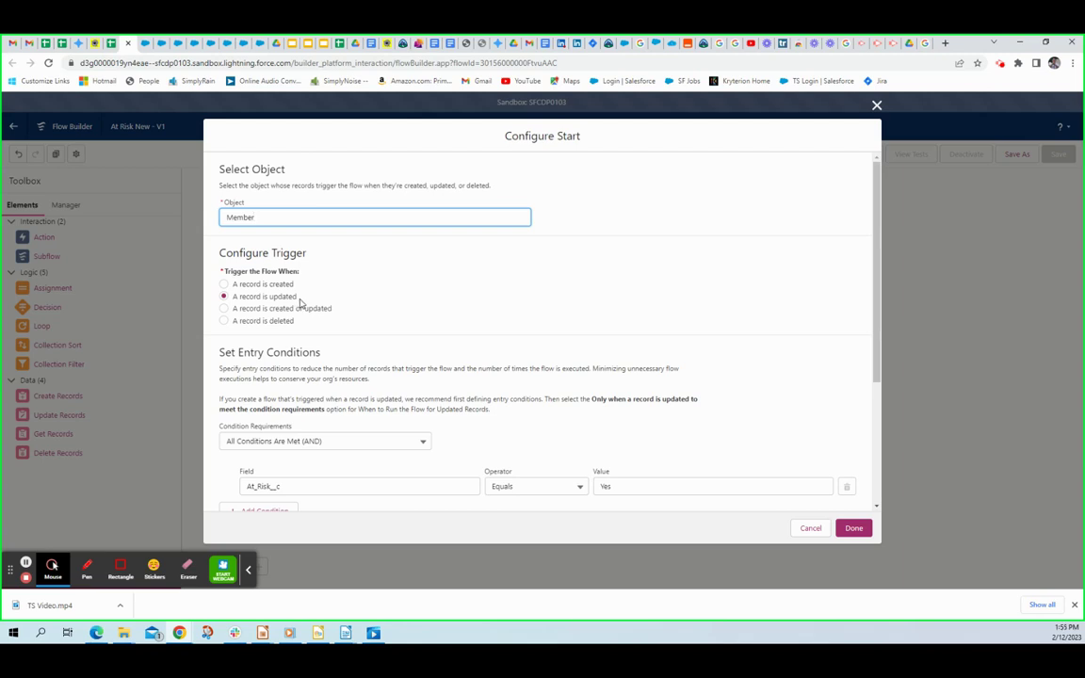
scroll(401, 372, down, 1)
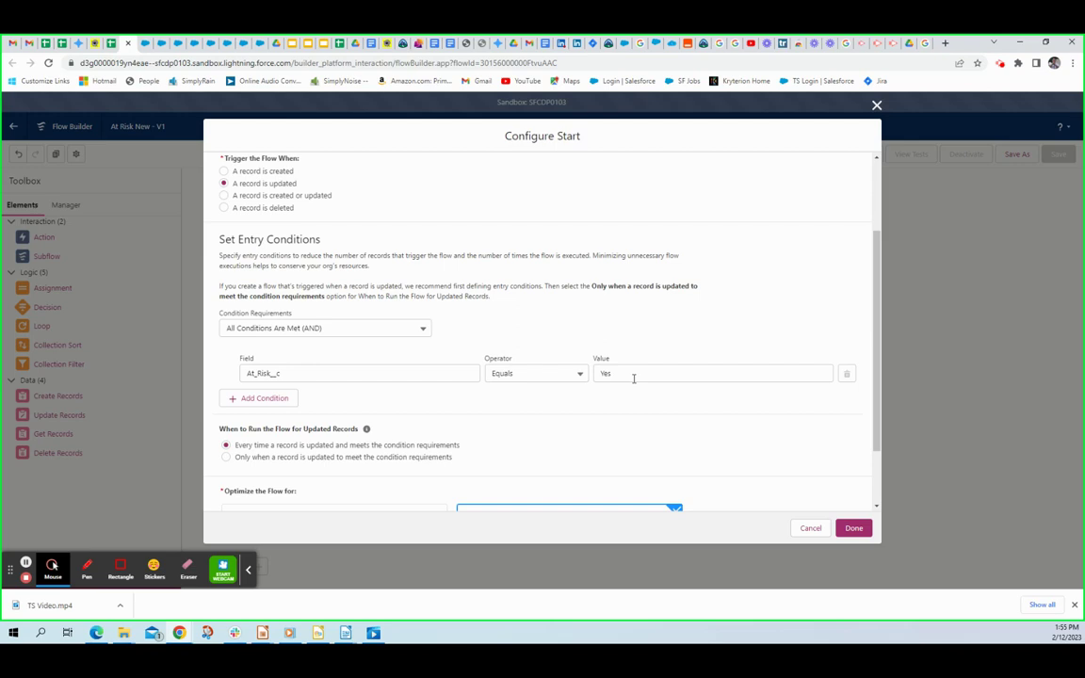
scroll(634, 379, down, 1)
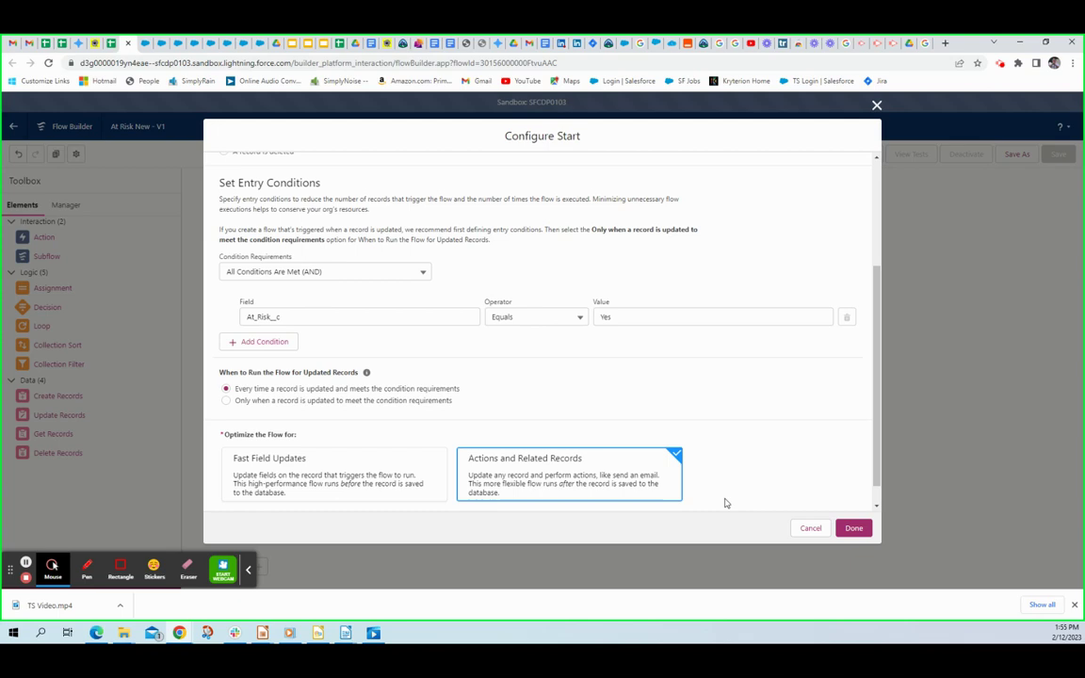
click(812, 529)
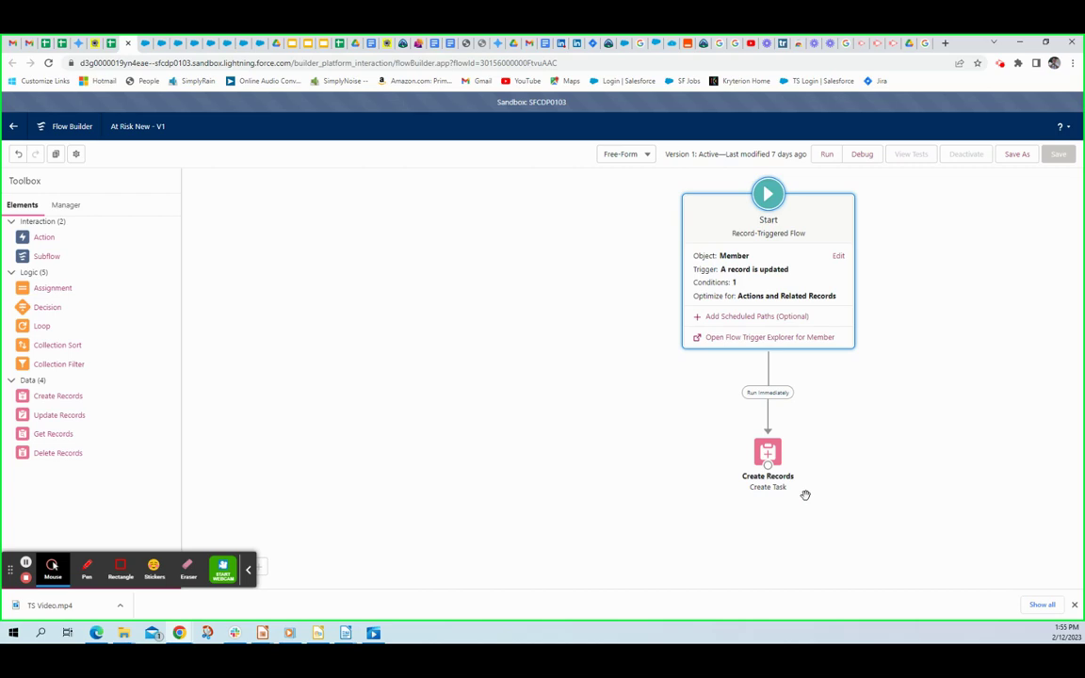
Clear the ActivityDate value in the Create Task element and start a new Formula resource for that field
click(768, 453)
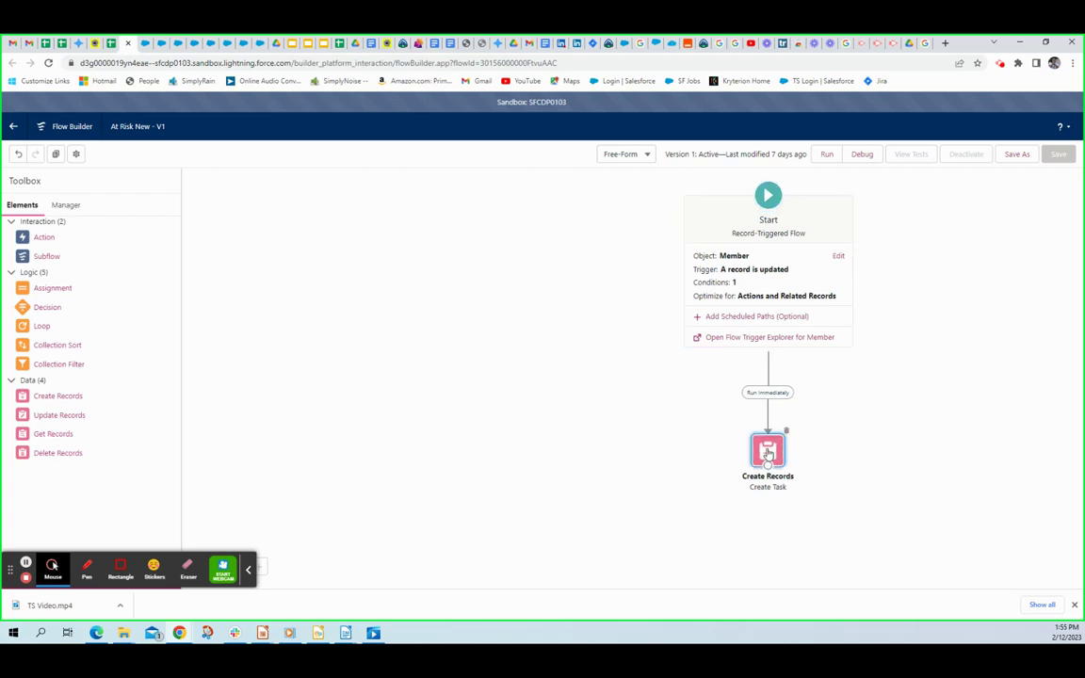
double_click(769, 453)
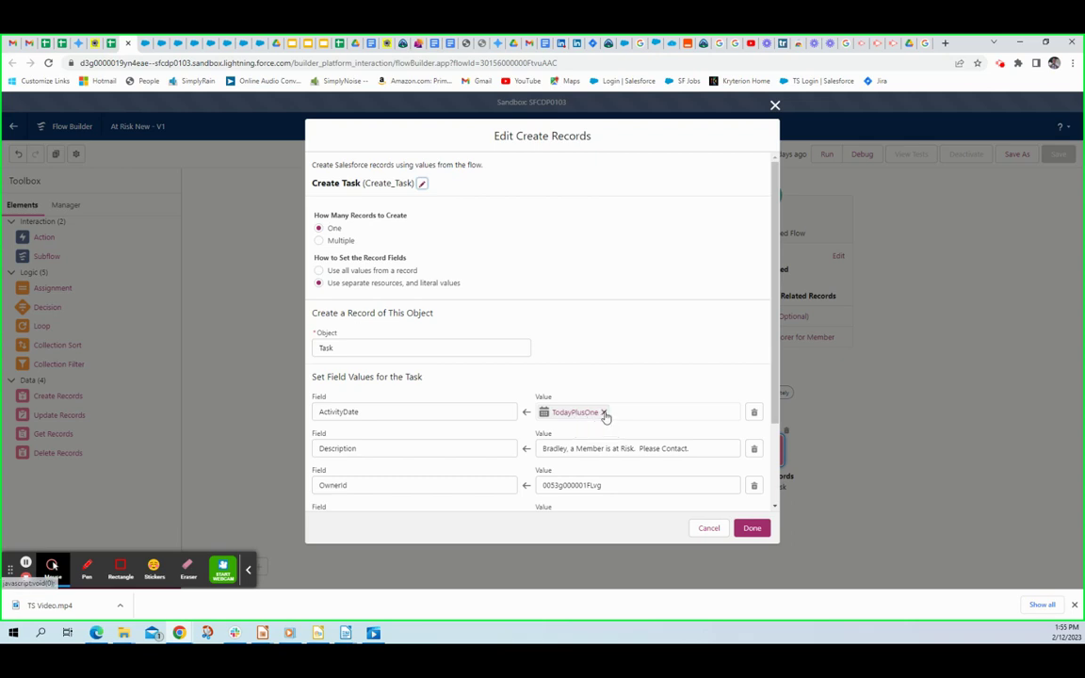
click(604, 413)
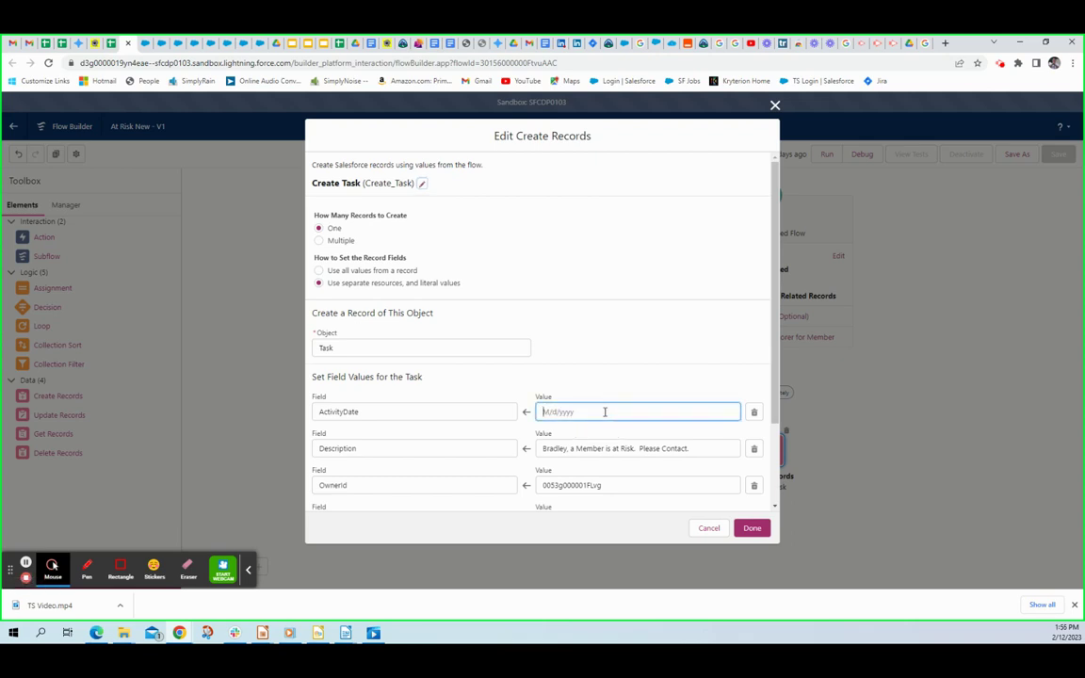
click(589, 412)
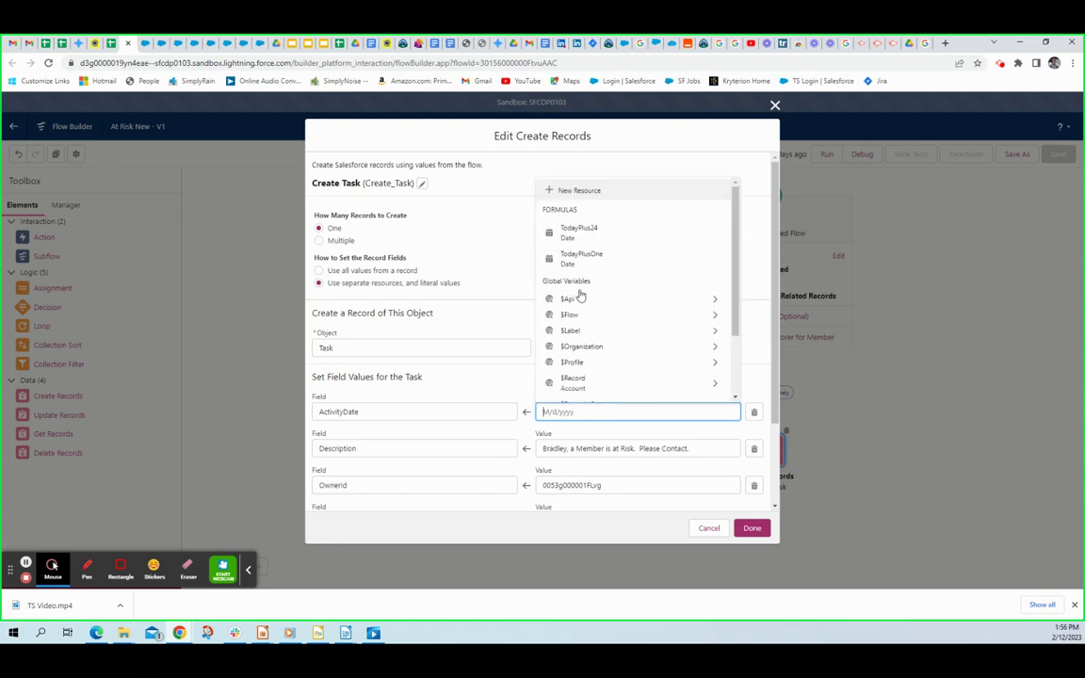
click(589, 190)
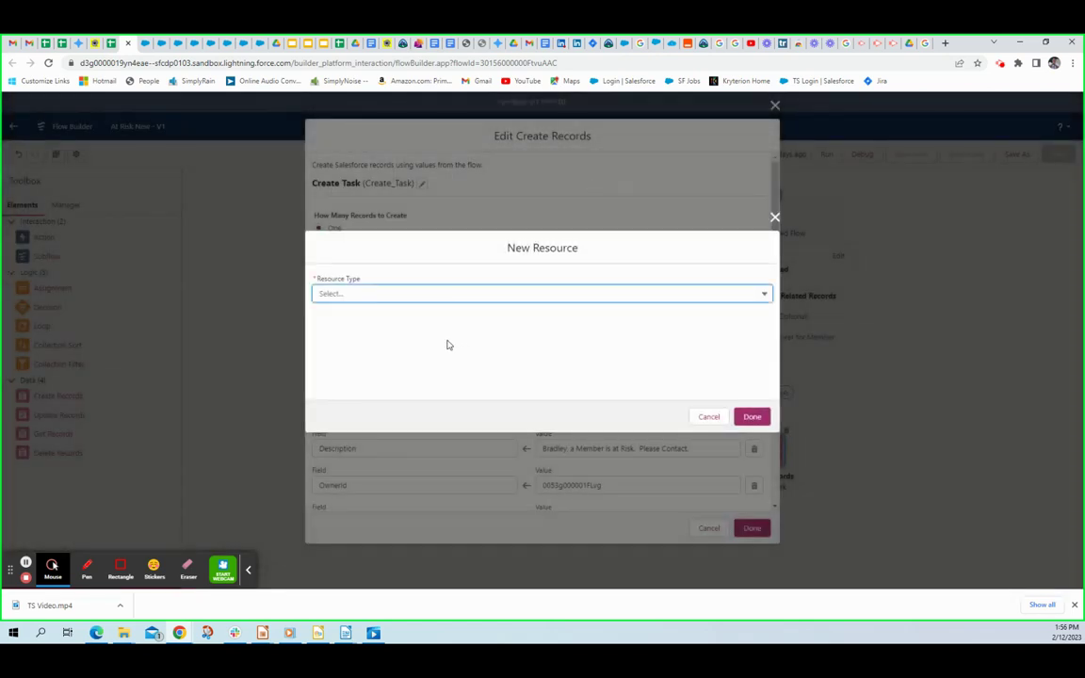
click(376, 293)
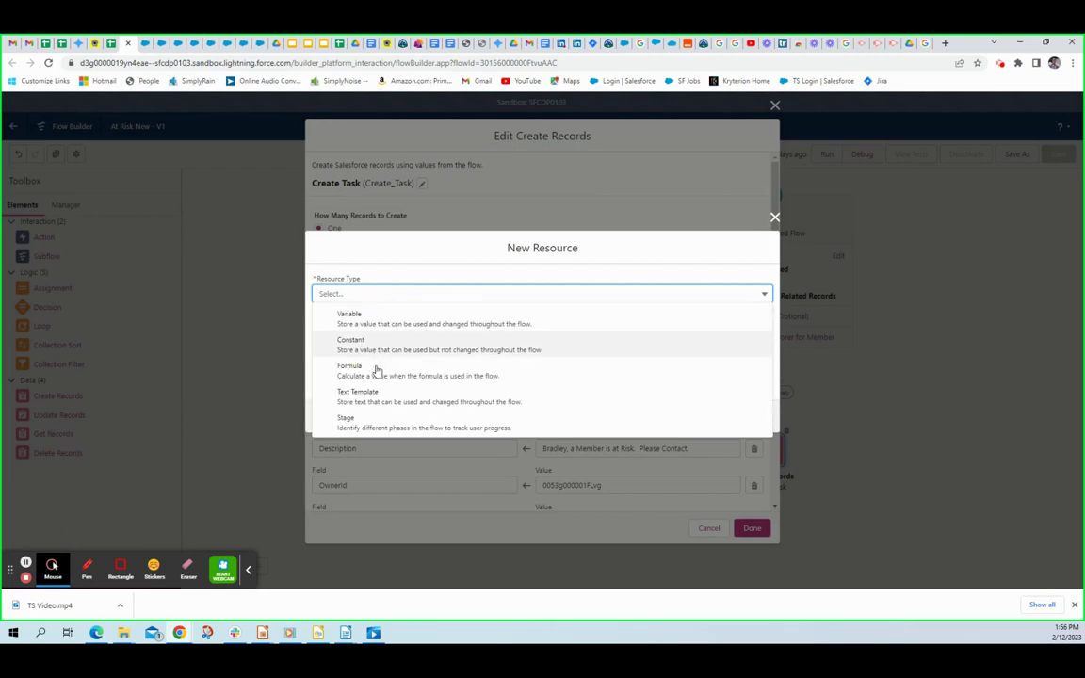
click(376, 371)
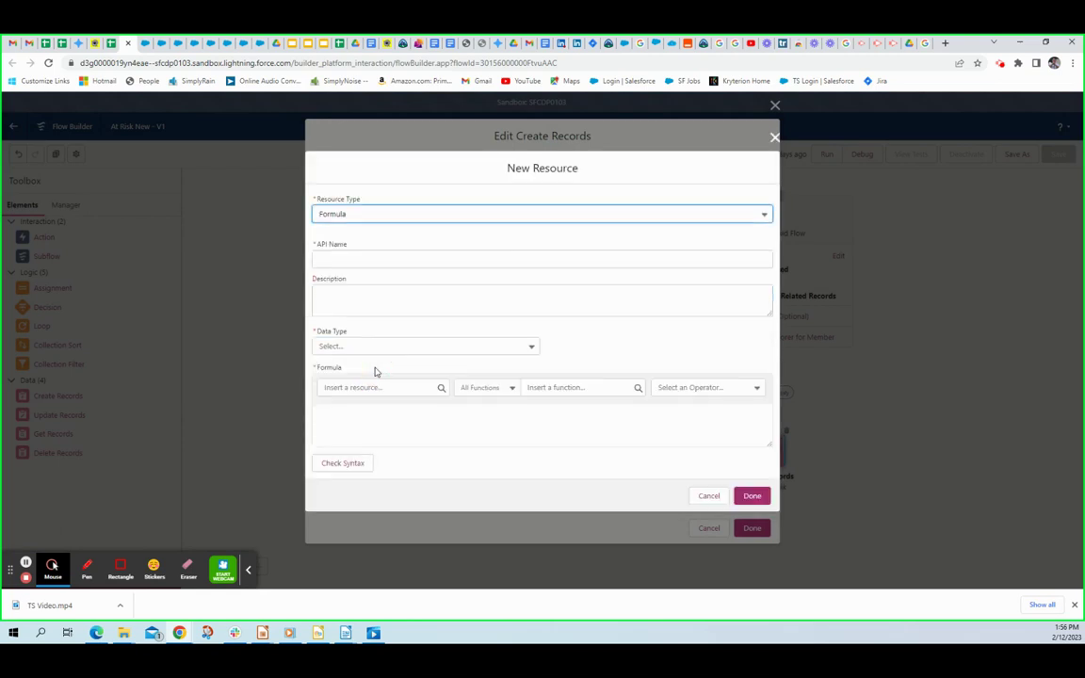
Define the formula resource TodayPlus2 with data type Date and formula Today()+2, and check its syntax
click(341, 259)
text(T)
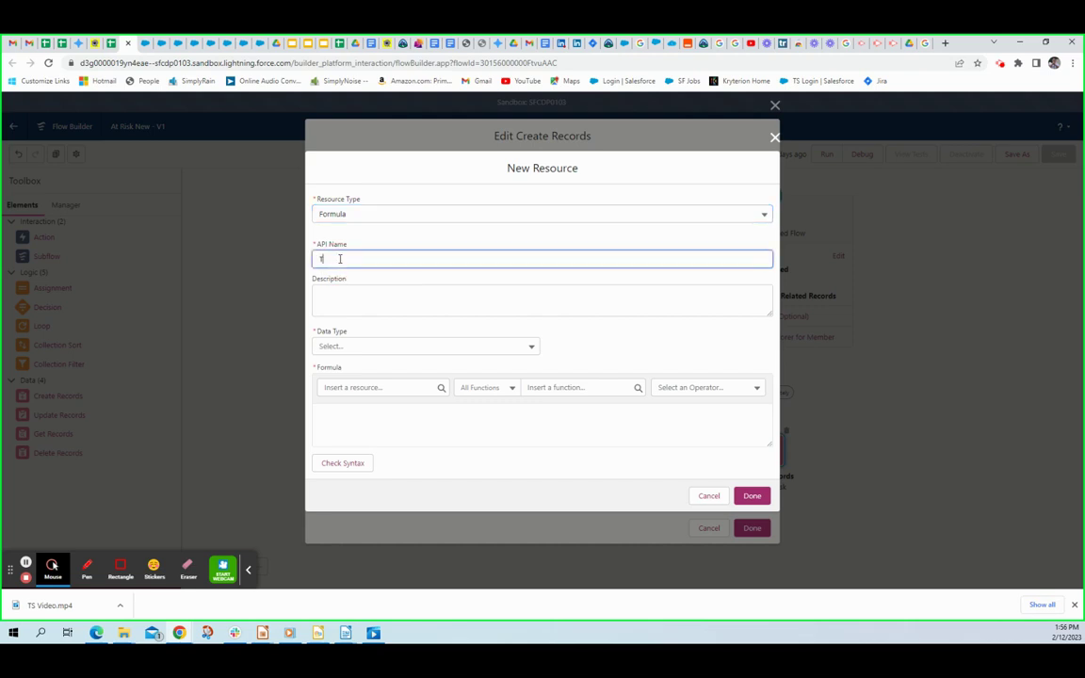
text(odayPlus2)
click(524, 349)
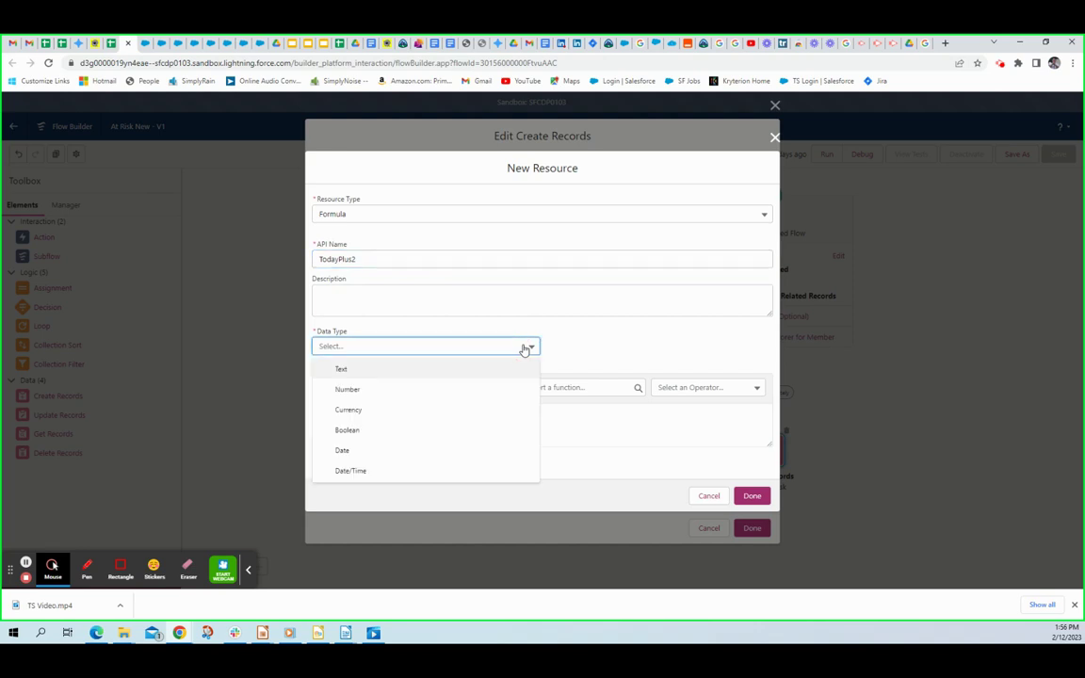
click(382, 451)
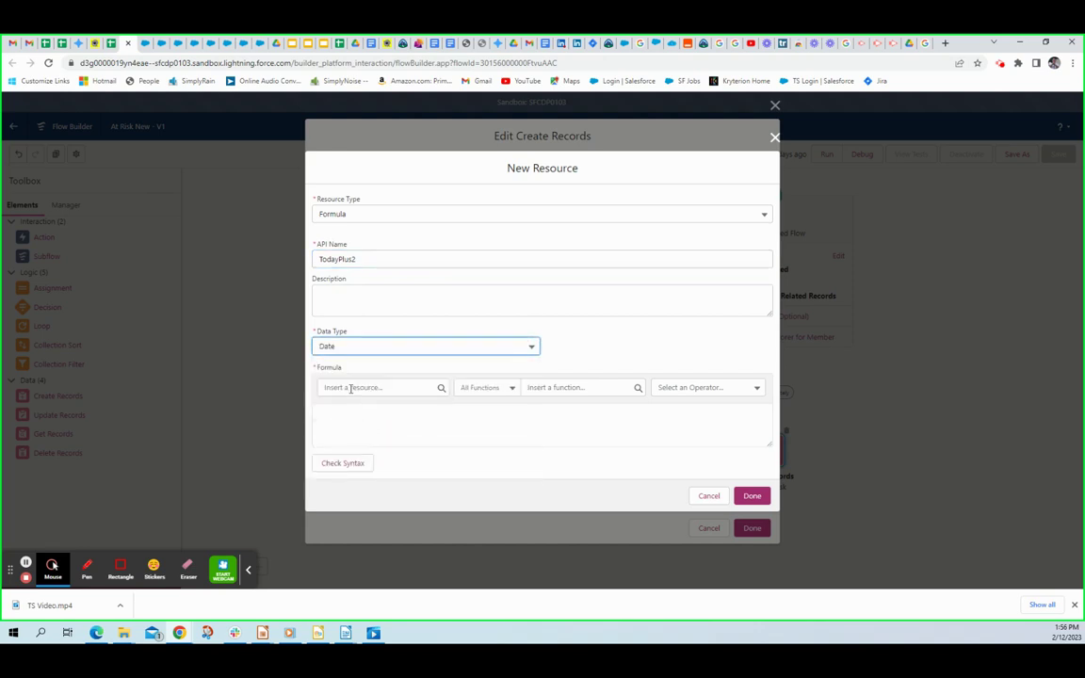
click(347, 416)
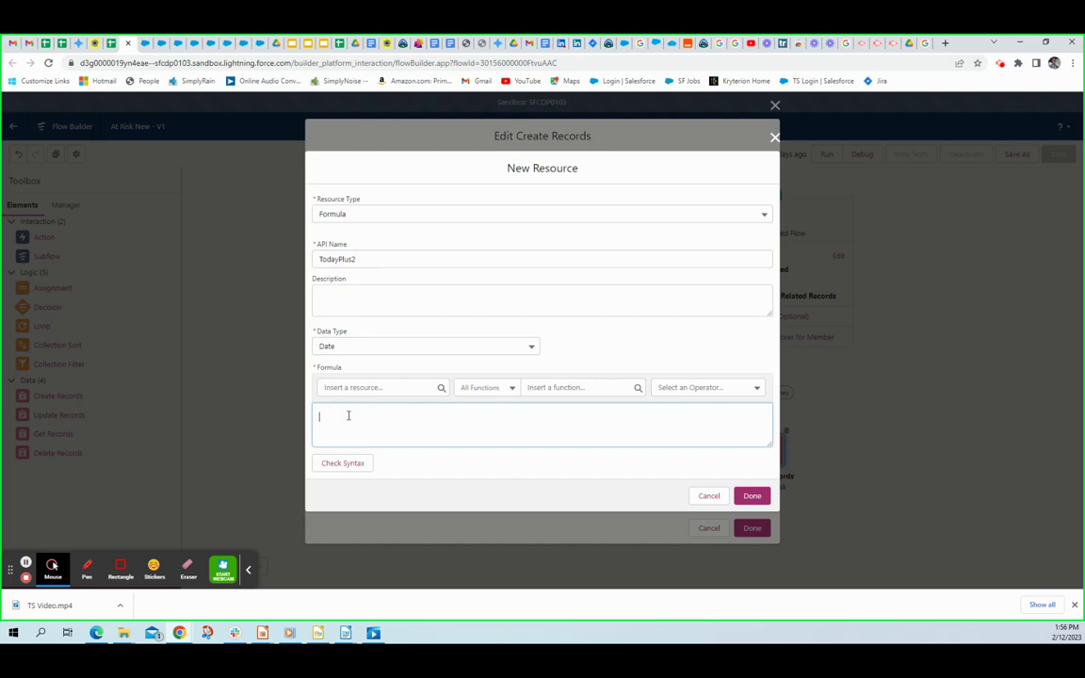
text(Today()+2)
click(334, 468)
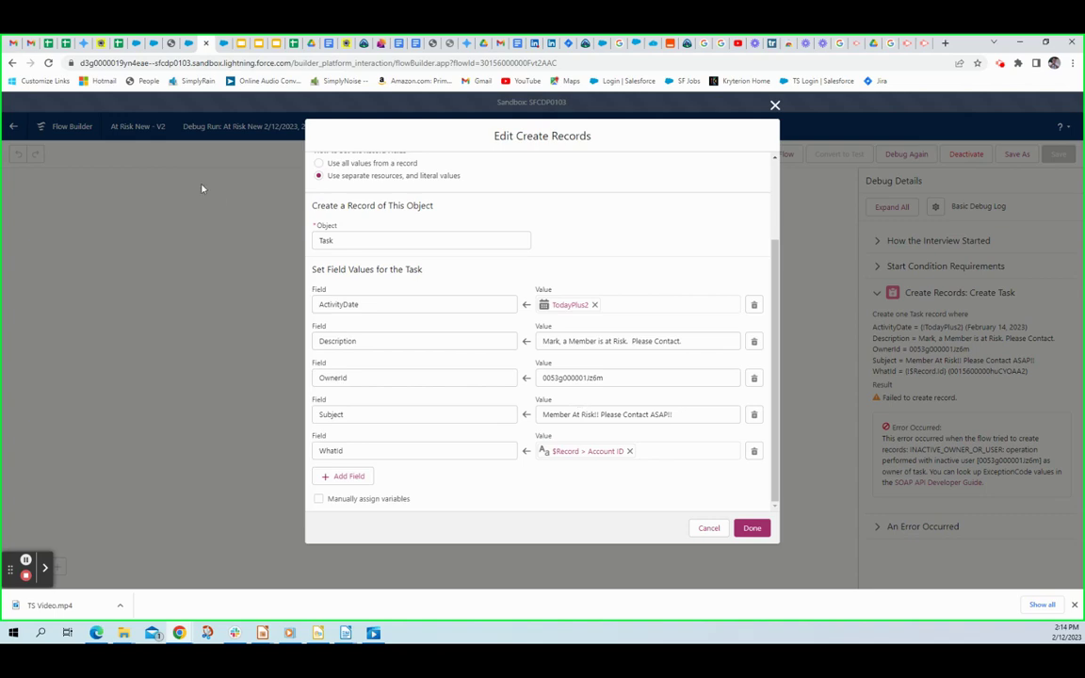
Go to the assignee's user detail page in Setup and select the user ID within the page address to copy it
click(227, 50)
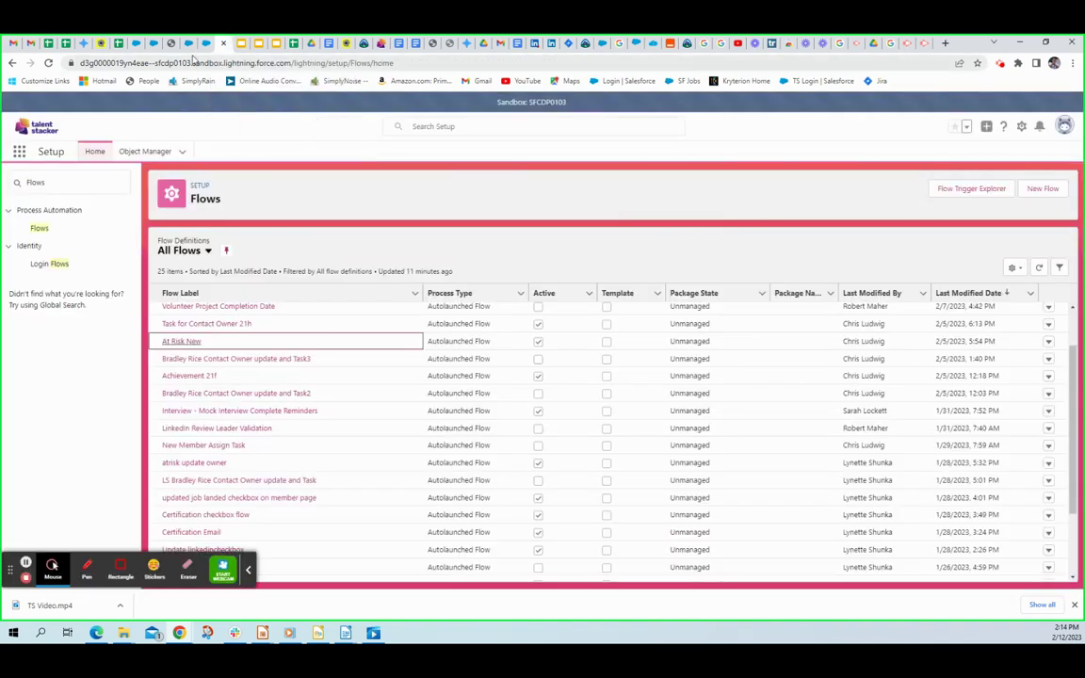
click(206, 43)
click(188, 44)
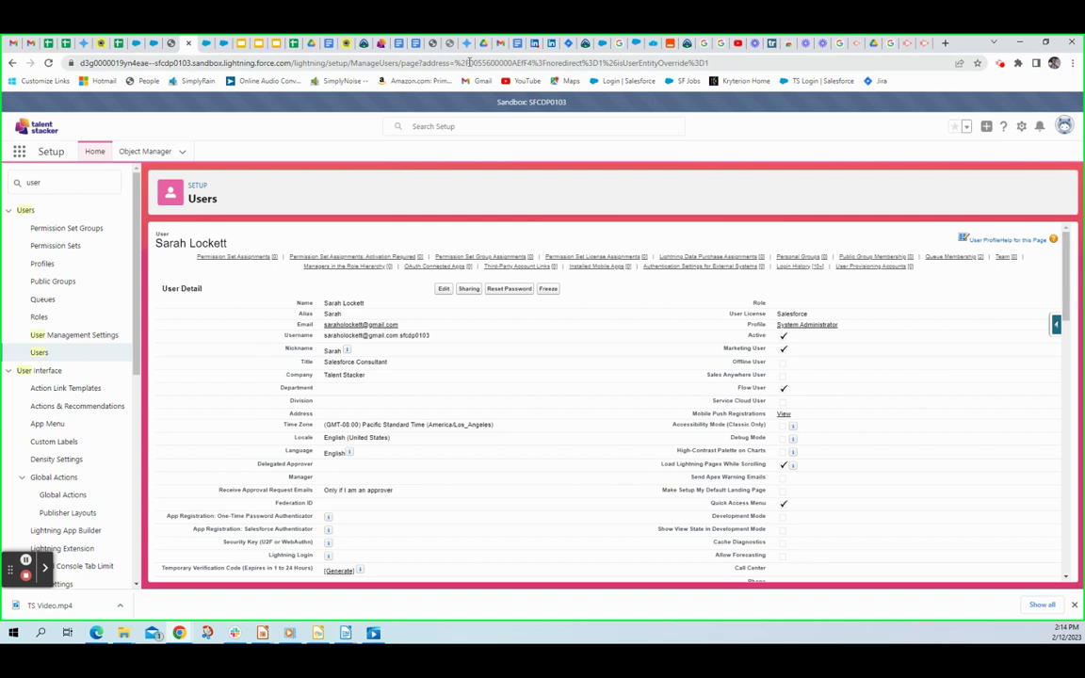
drag(469, 62, 535, 62)
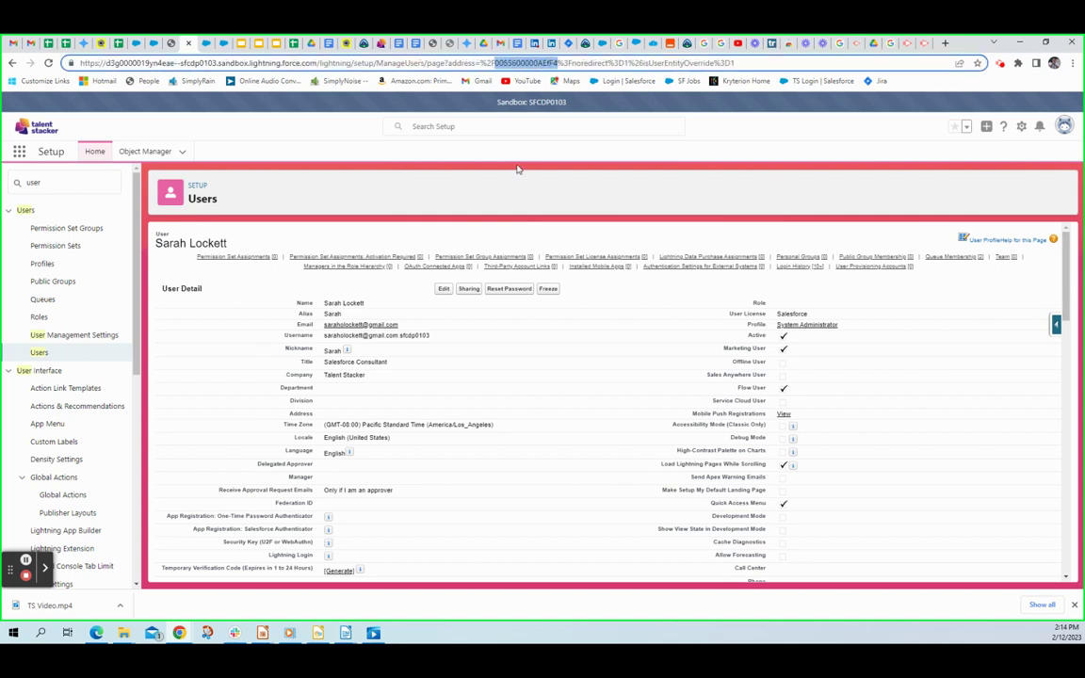
Replace the OwnerId value in the flow's Create Task element with the copied user ID and accept the element's changes
click(135, 43)
click(196, 43)
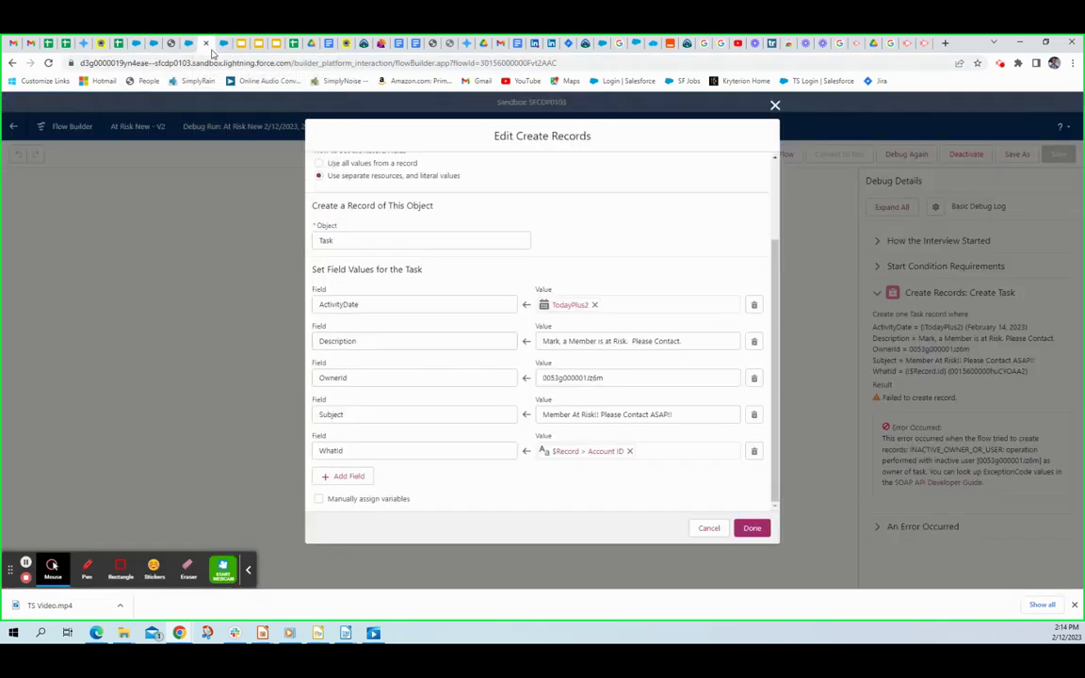
double_click(601, 378)
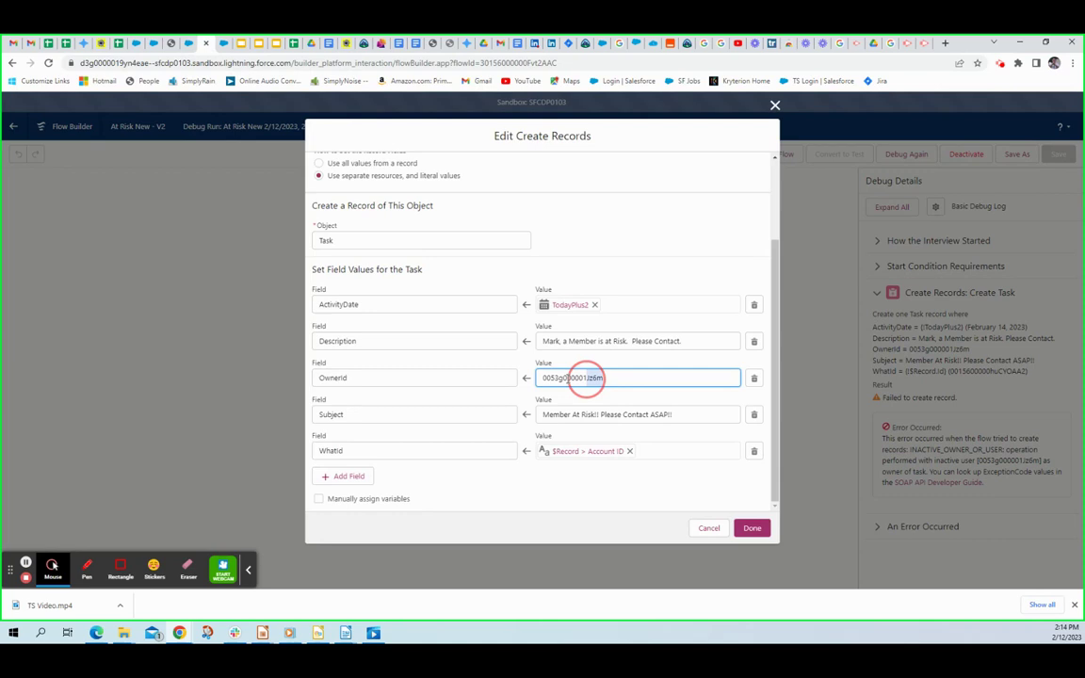
text(0055G000000AEfP)
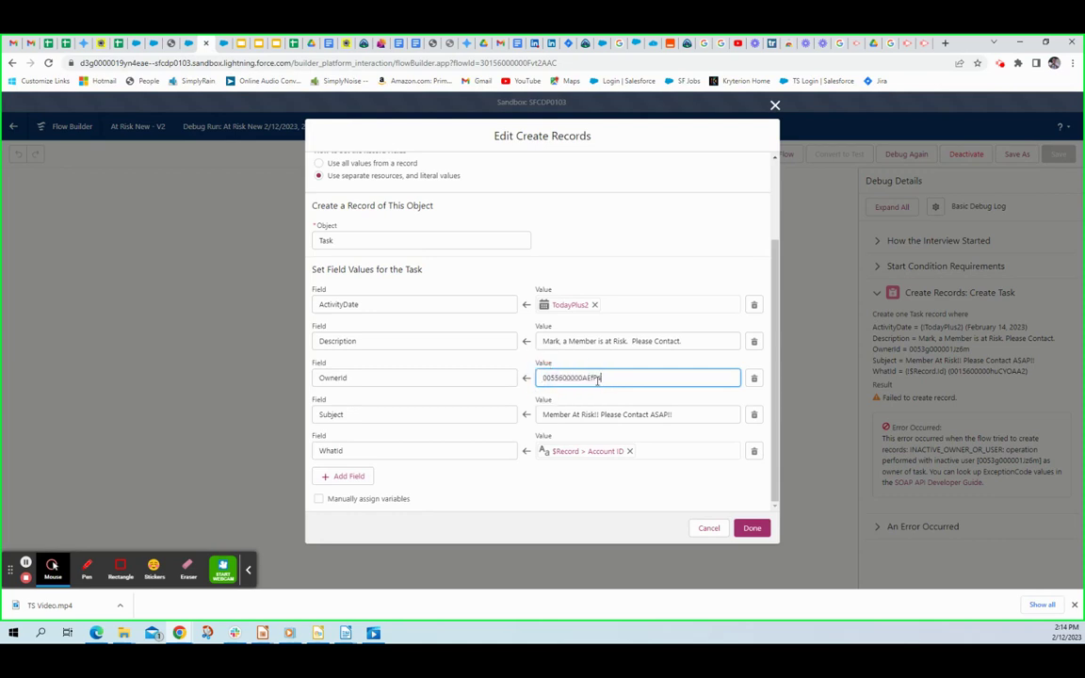
click(752, 529)
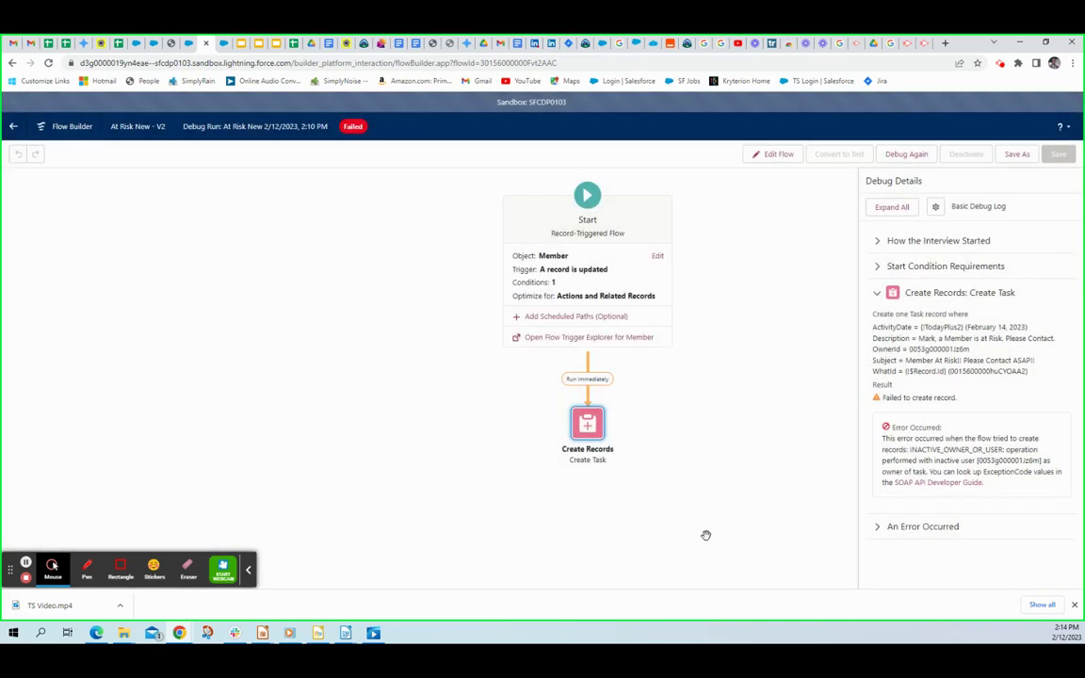
Save the At Risk New flow as a new version and activate it
click(1017, 155)
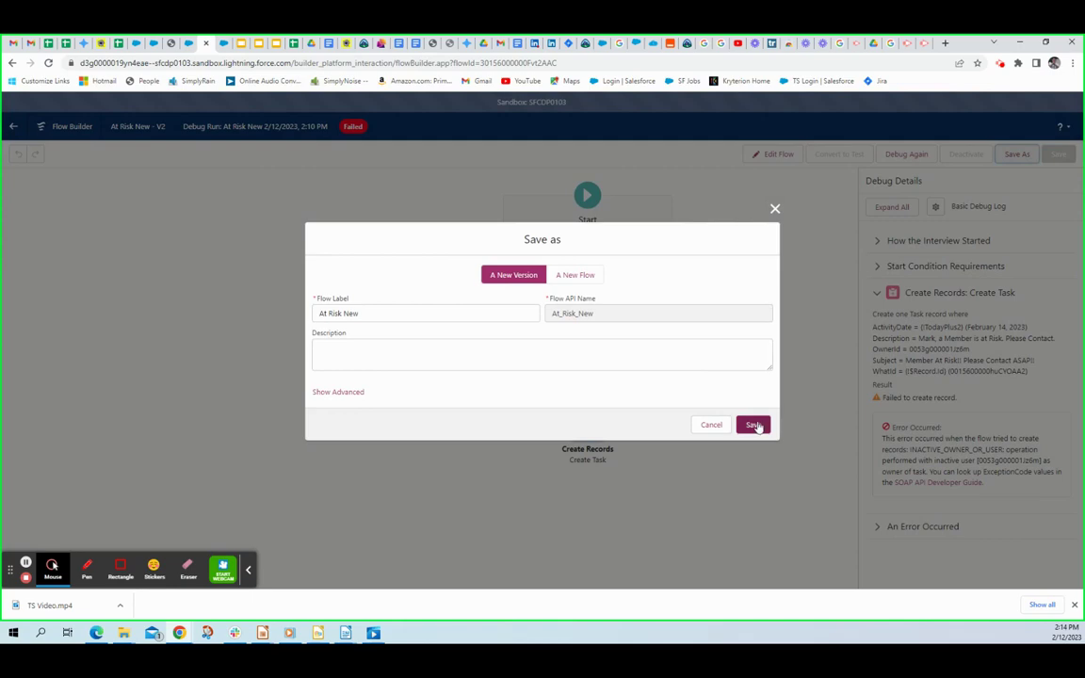
click(754, 426)
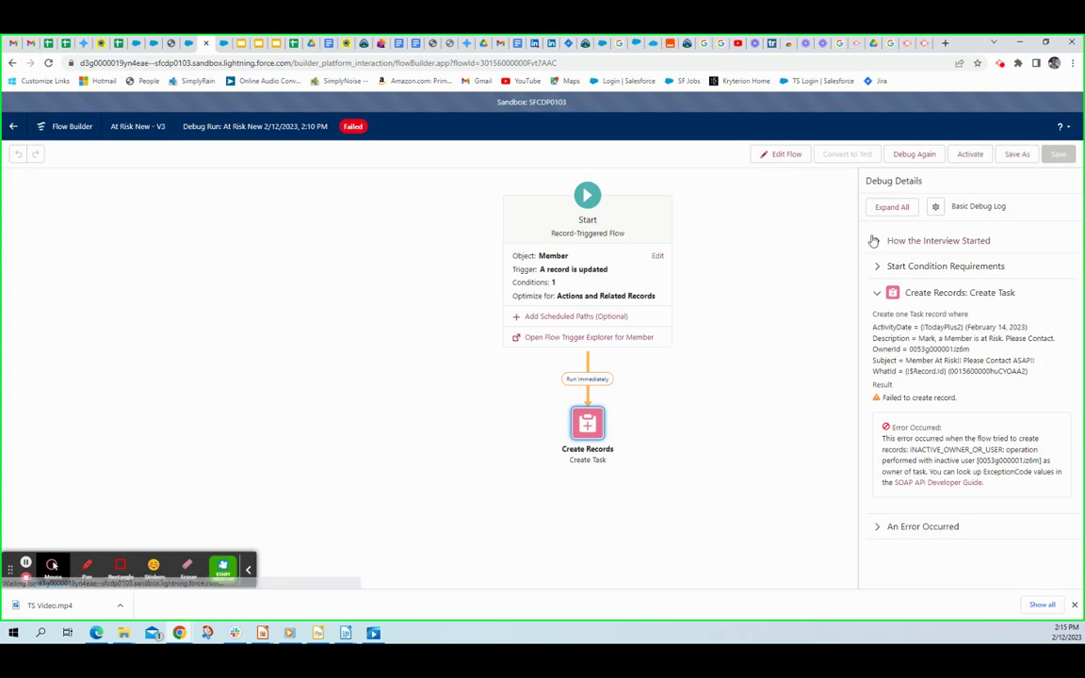
click(968, 154)
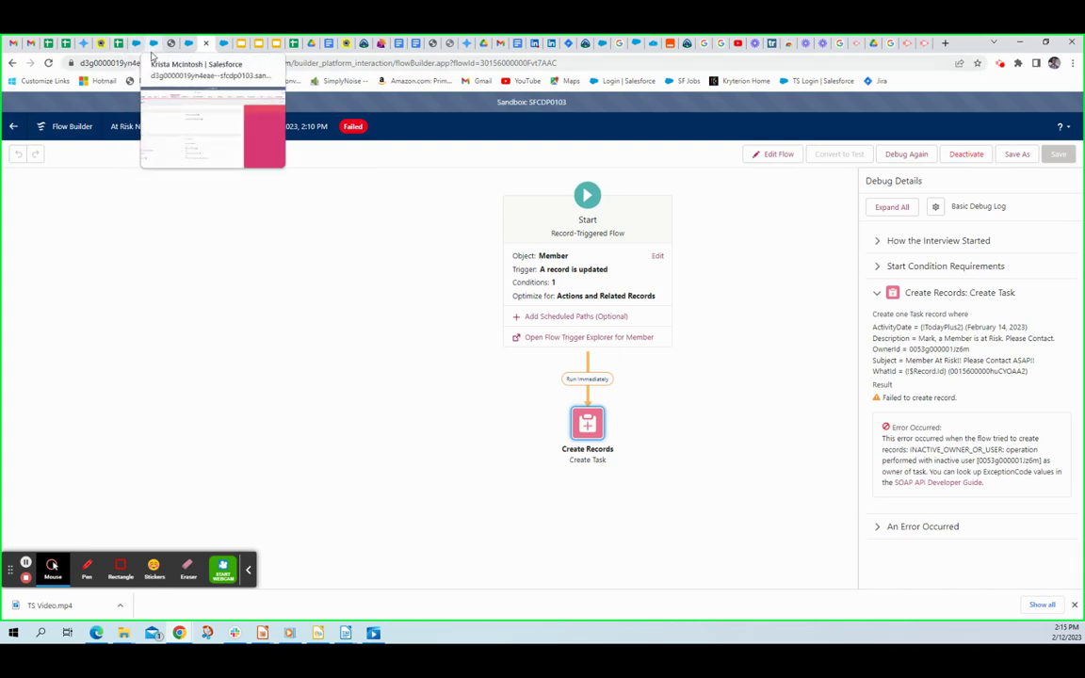
Go to the open member record and set At Risk to Yes under Other Requirements
click(152, 48)
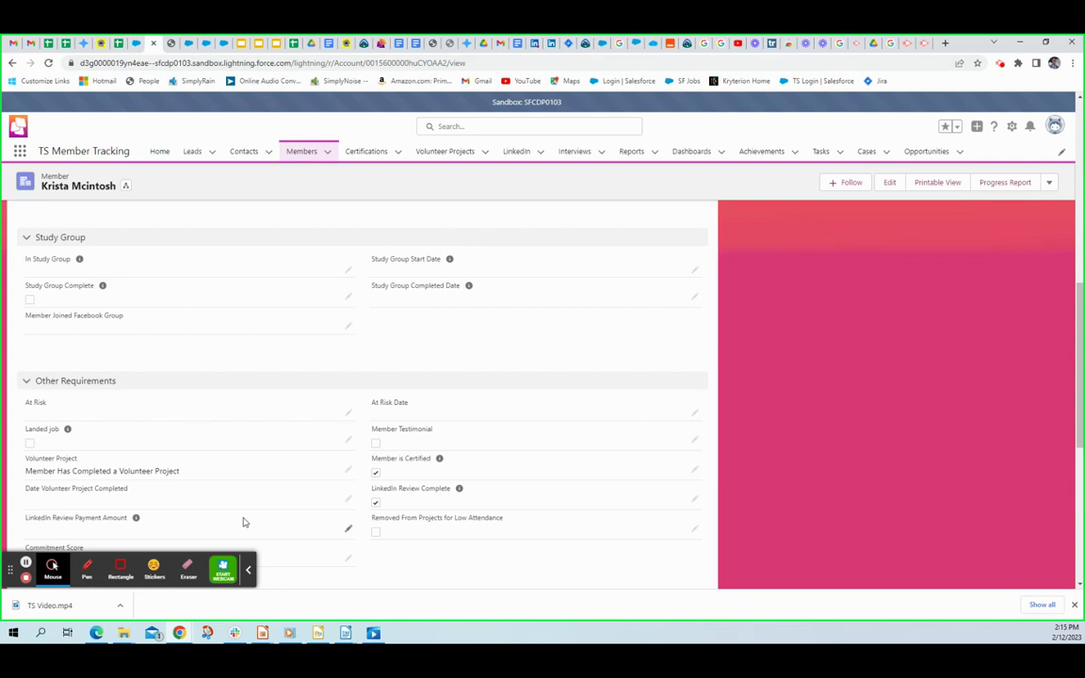
click(246, 571)
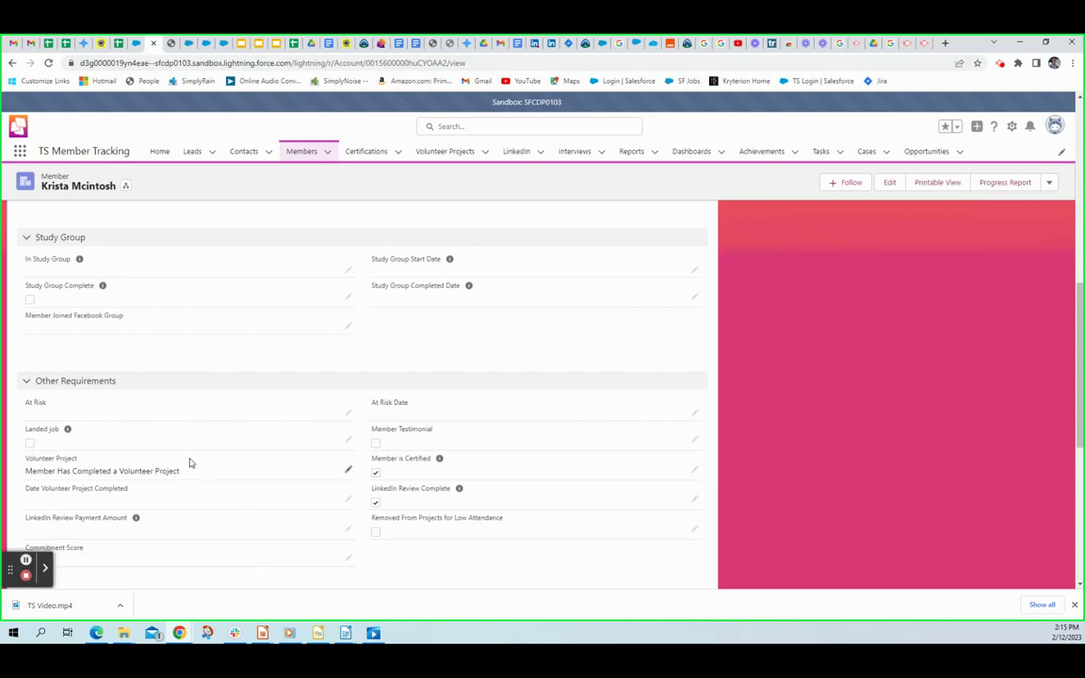
scroll(180, 447, down, 1)
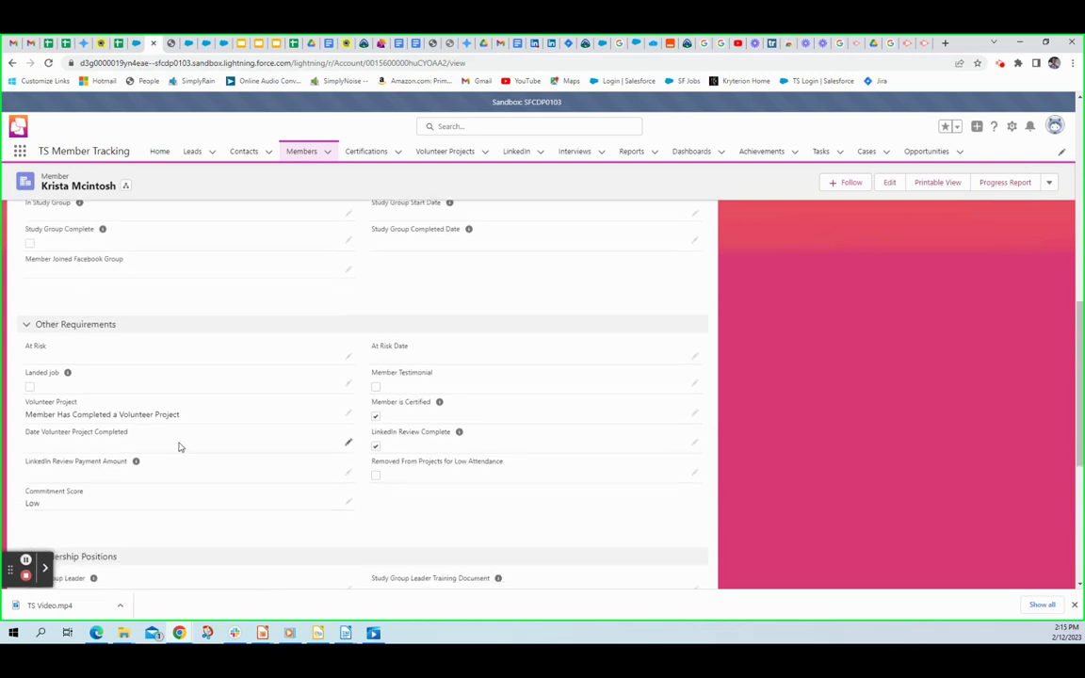
click(347, 356)
click(296, 371)
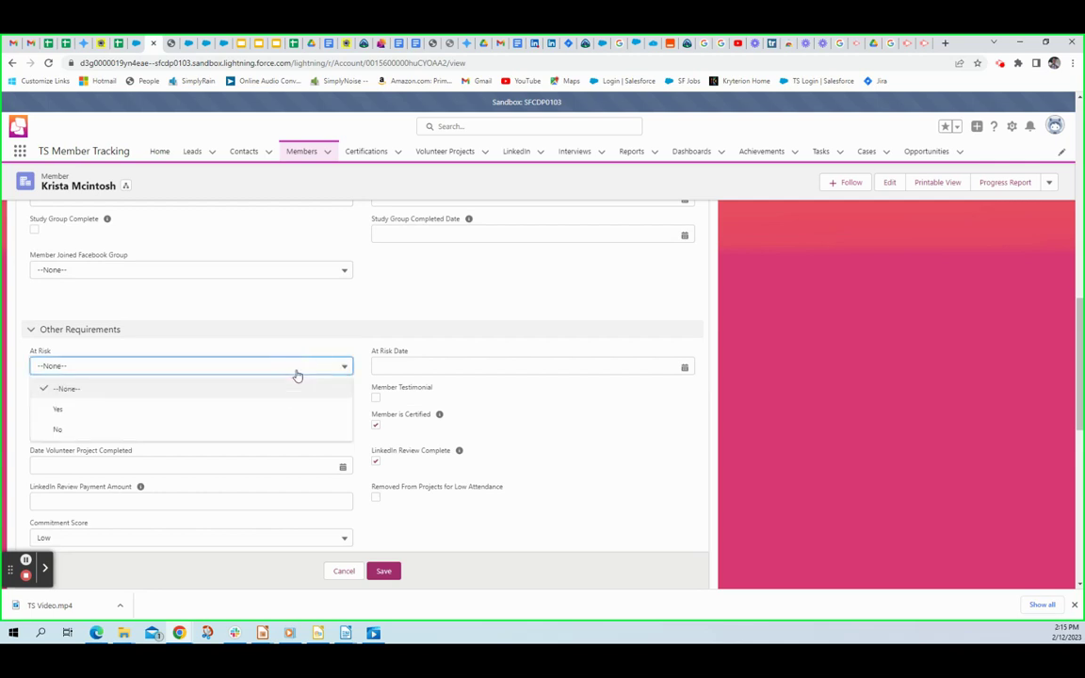
click(193, 414)
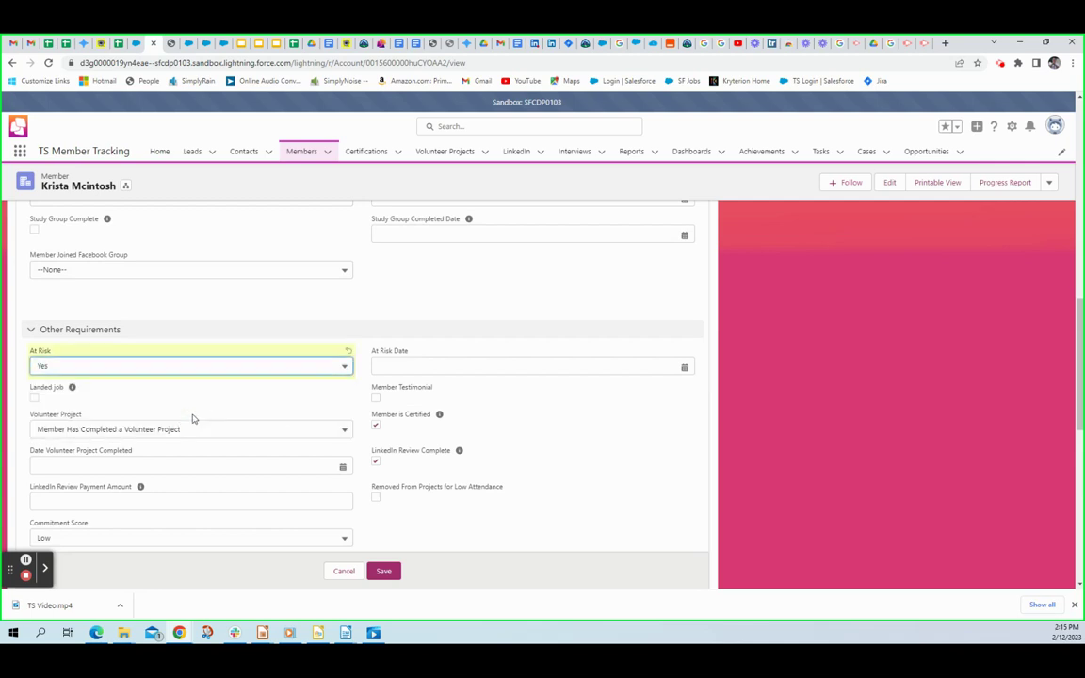
Set the member's At Risk Date to today's date and try to save the record
click(403, 365)
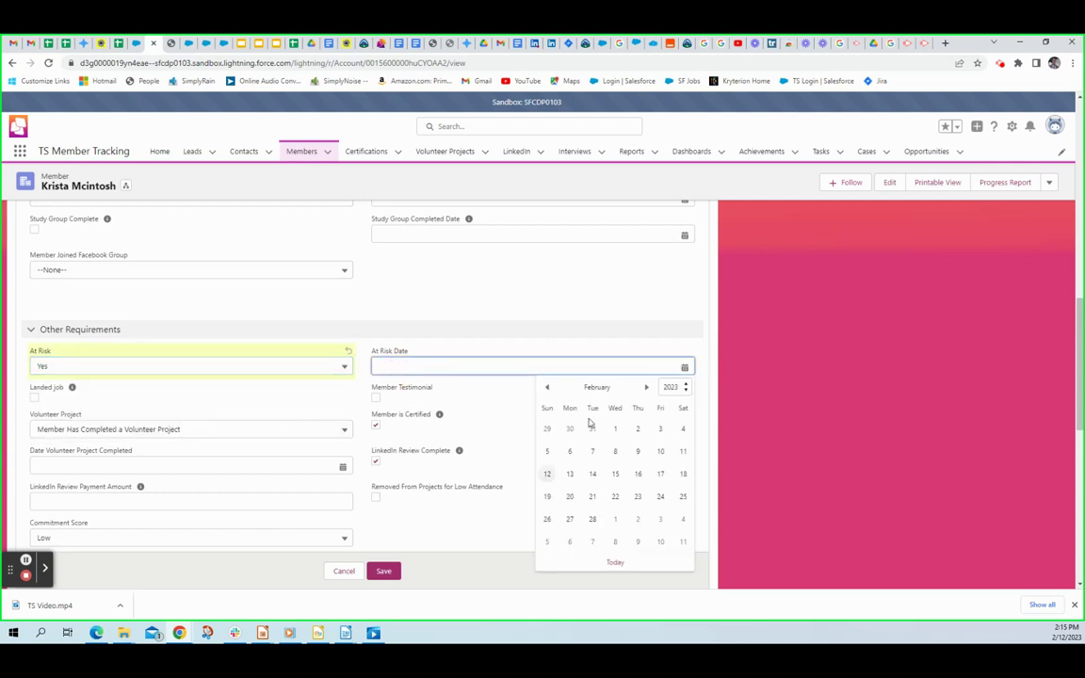
click(616, 563)
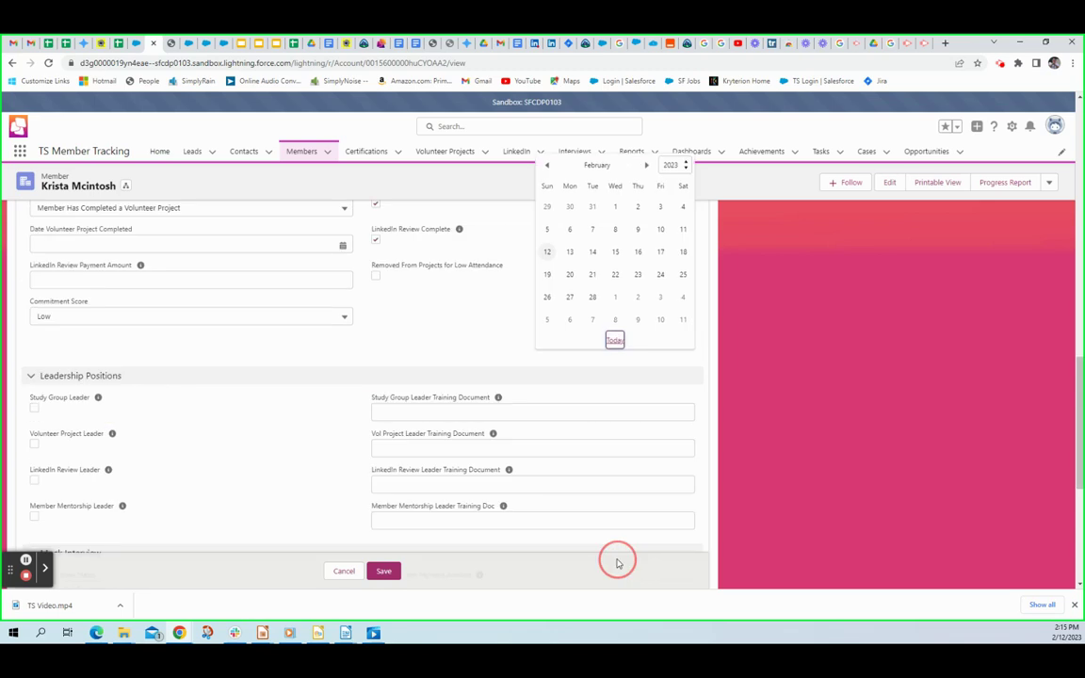
click(615, 342)
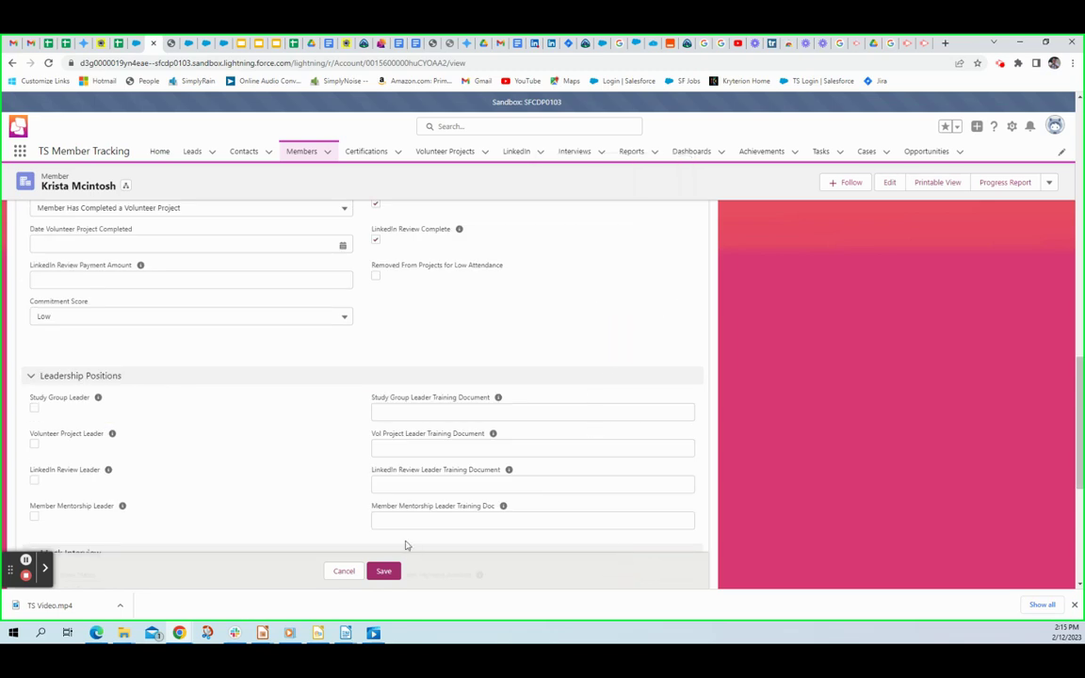
click(383, 571)
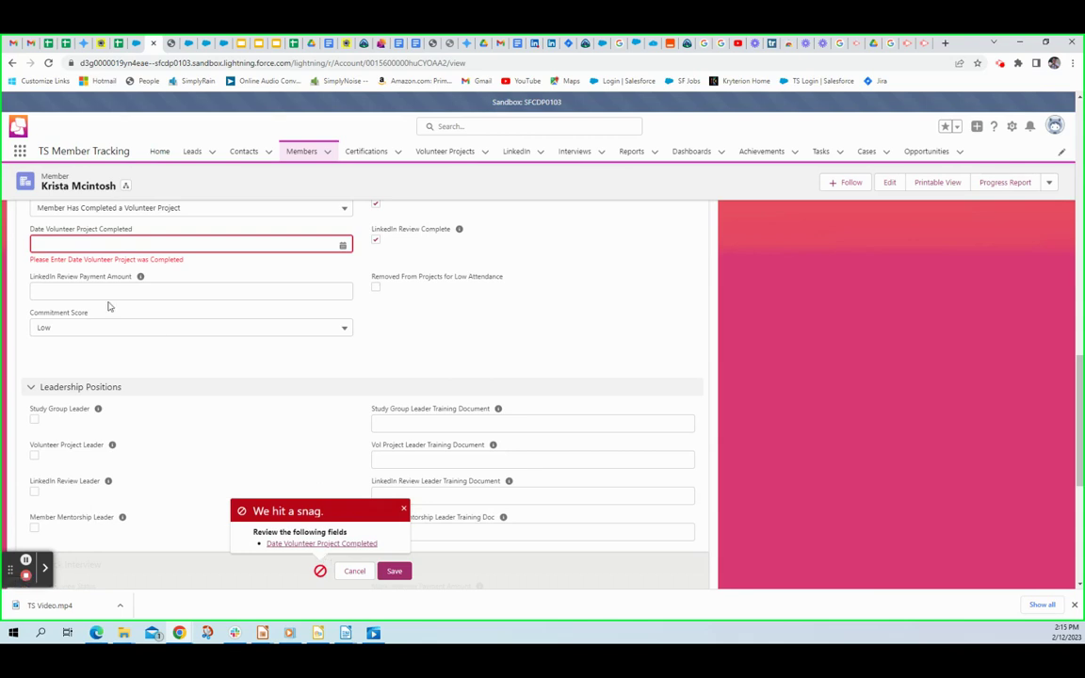
Enter 1/30/2023 as the Date Volunteer Project Completed and save the member record
click(70, 243)
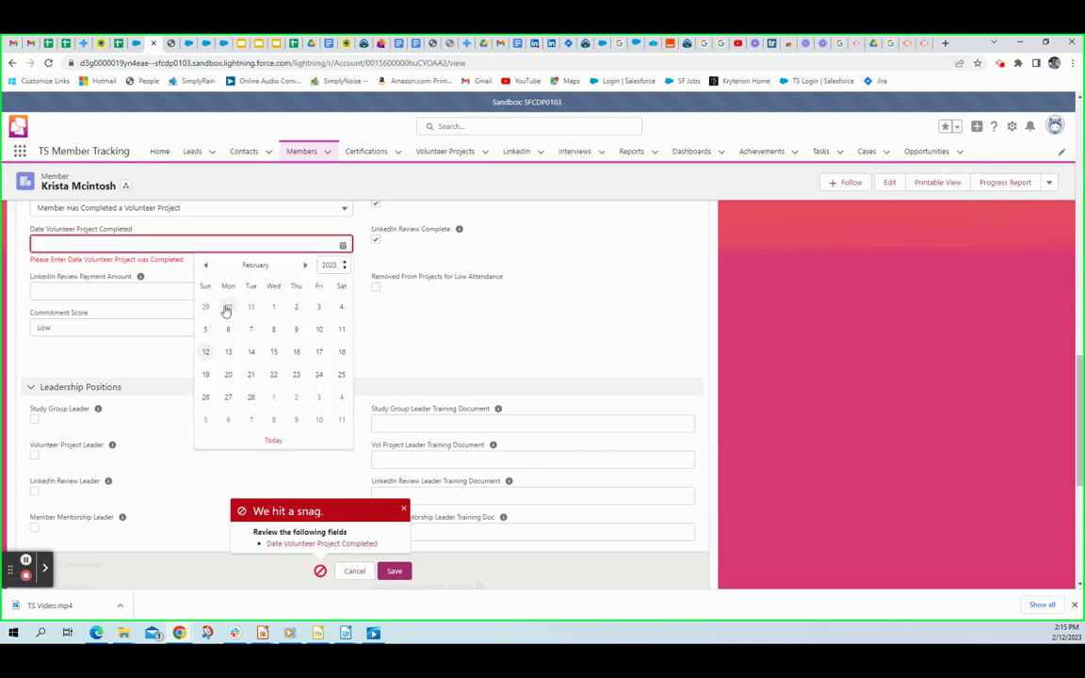
click(205, 280)
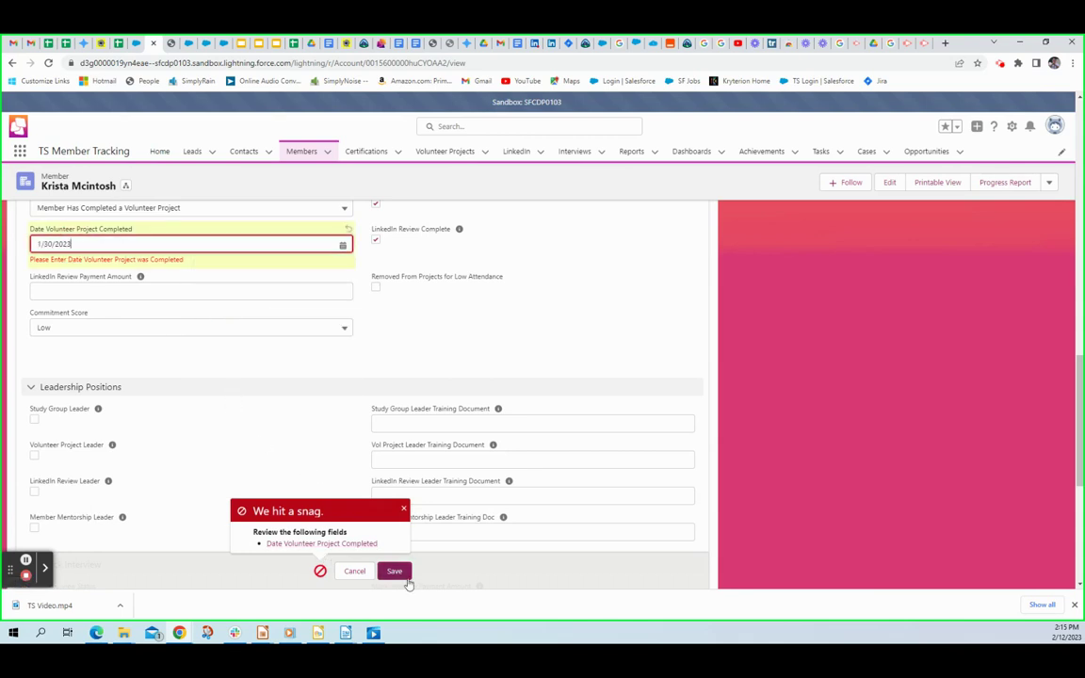
click(395, 571)
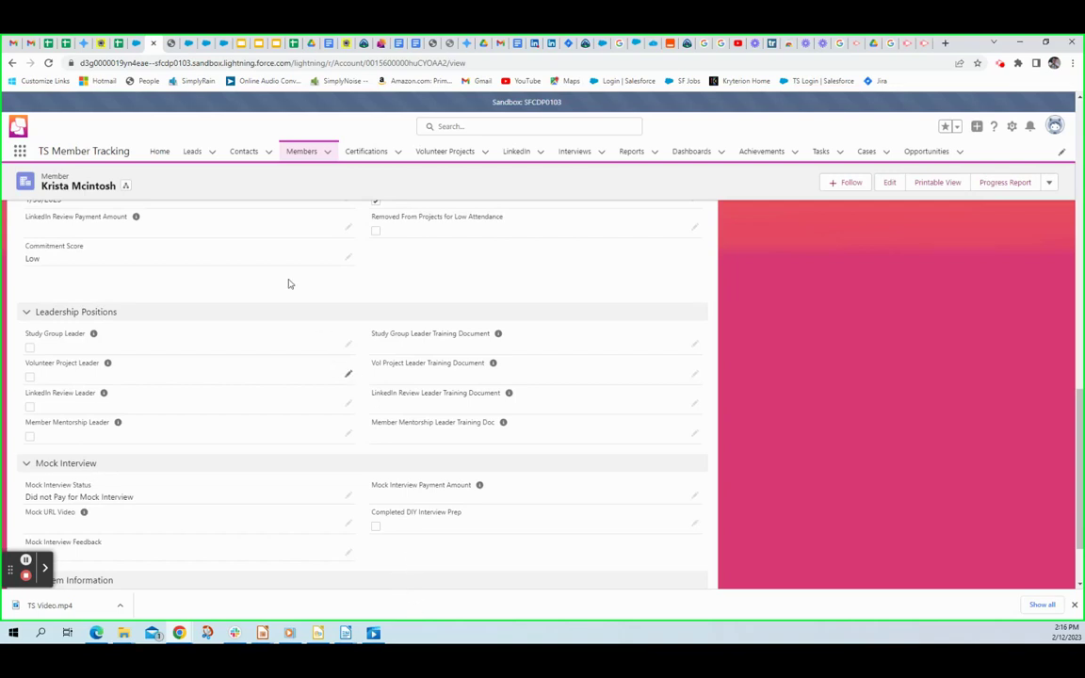
Reload the Tasks page and open the newest Member At Risk!! Please Contact ASAP!! task to review its assignee, due date, comments and related member
click(138, 43)
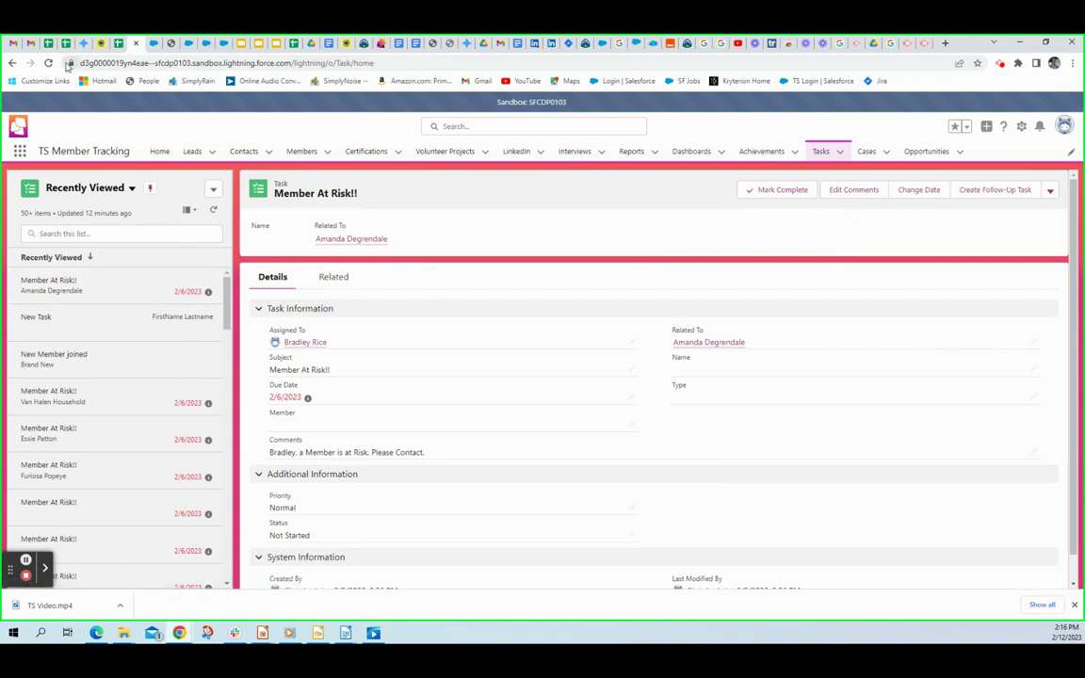
click(48, 63)
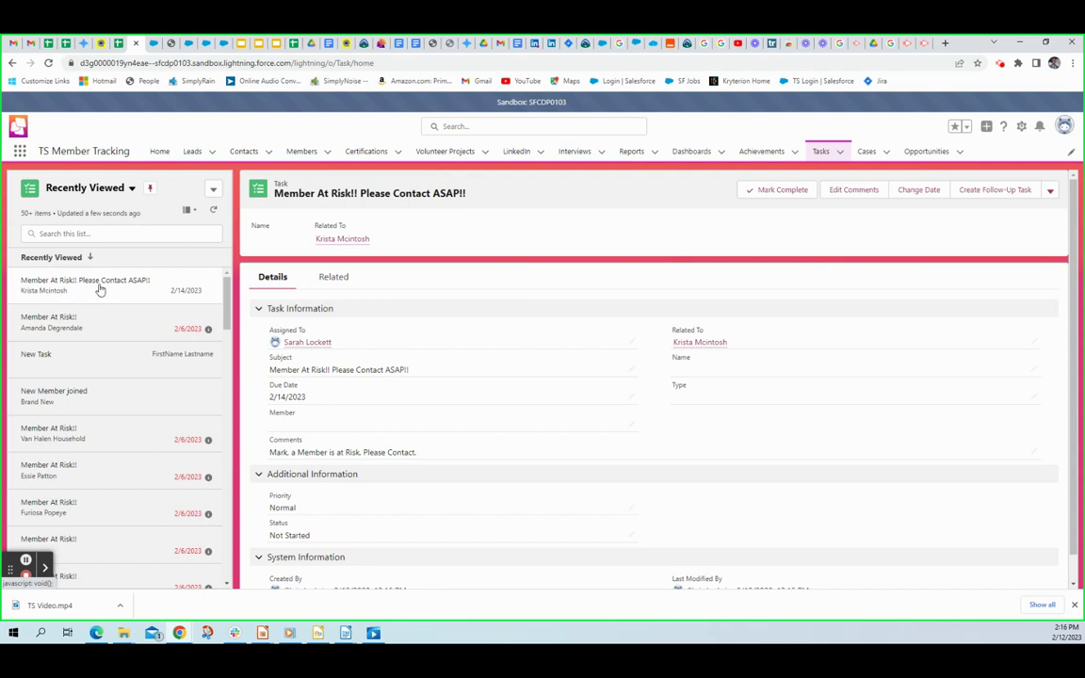
click(87, 285)
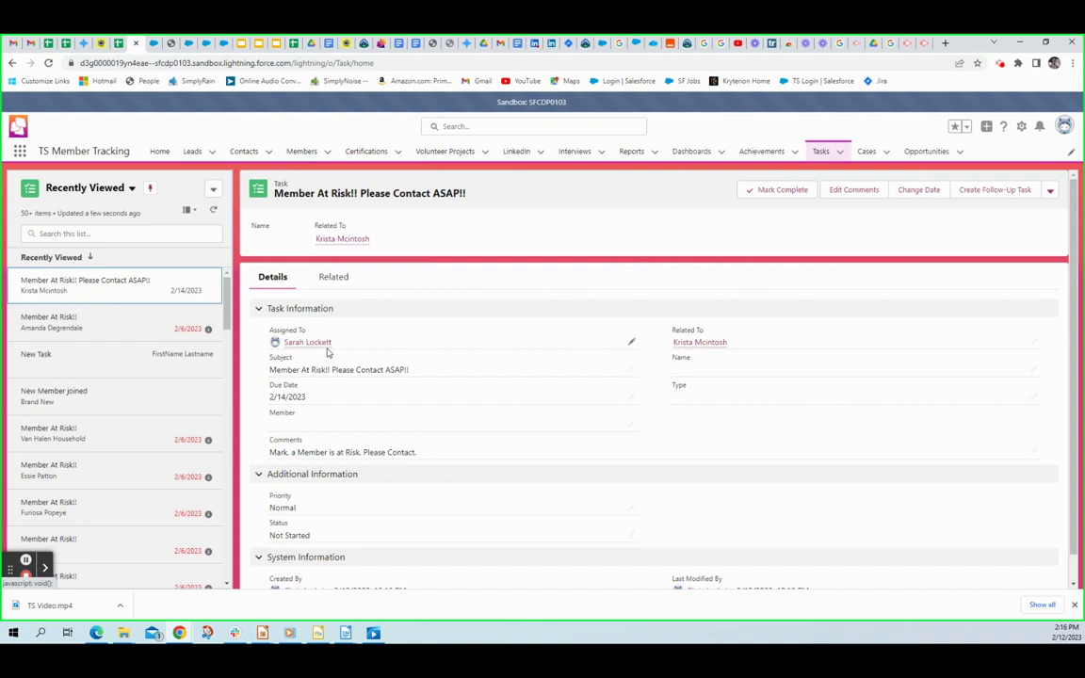
scroll(327, 352, down, 1)
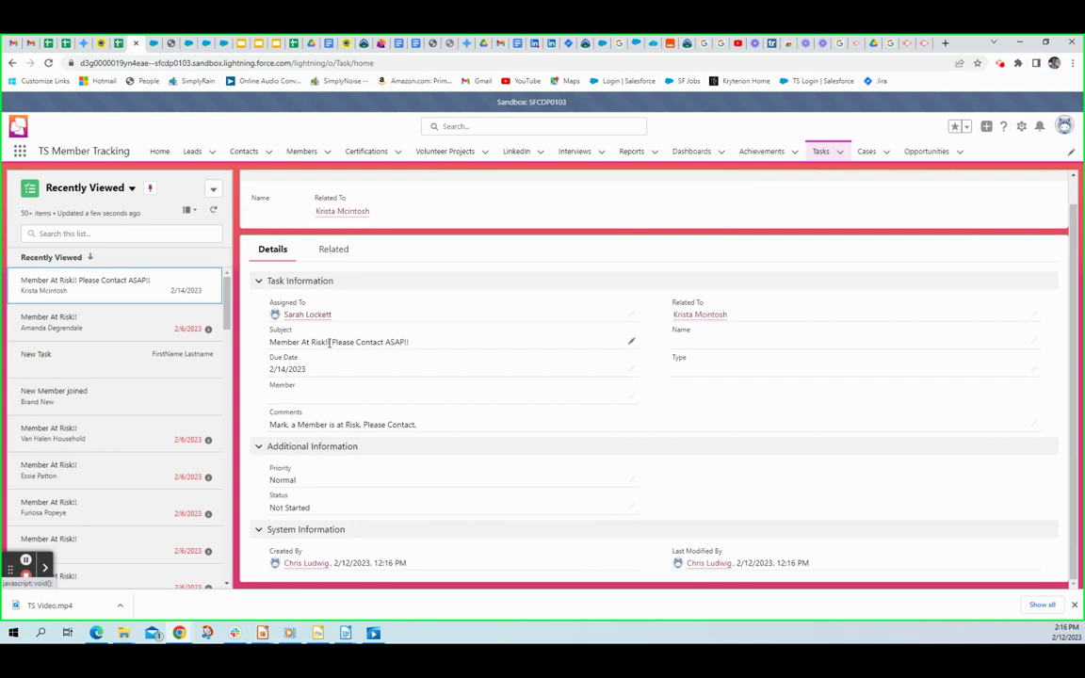
scroll(328, 342, up, 1)
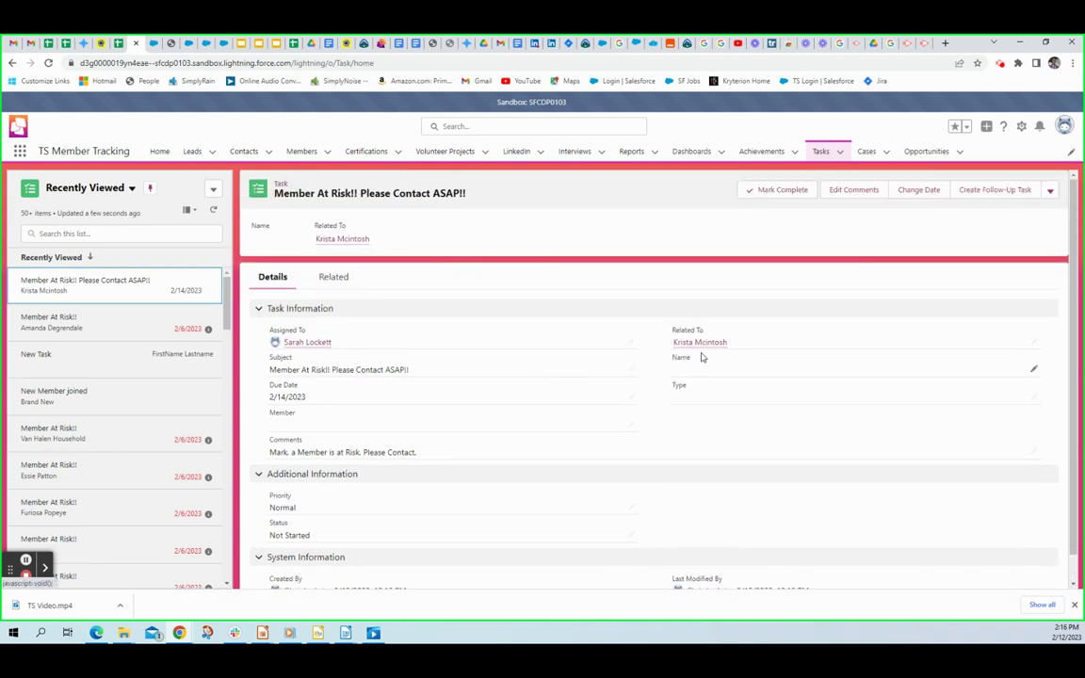